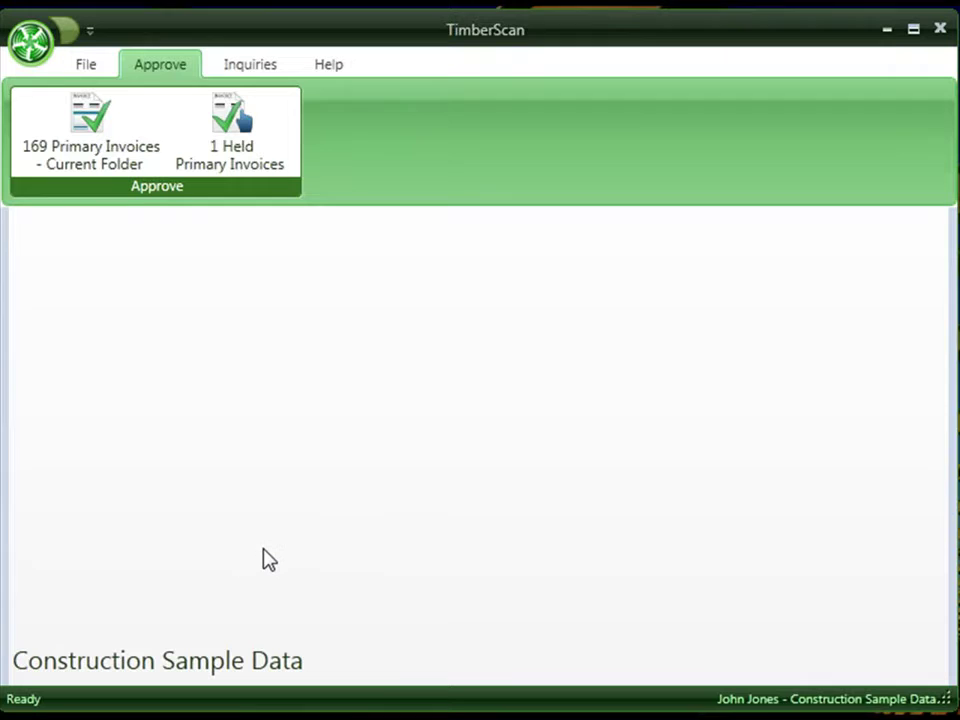
Step: Open invoice 1 of 169 (Wambet's Plumbing, 2,550.00) under All Invoices and dismiss its expired-insurance note
click(86, 155)
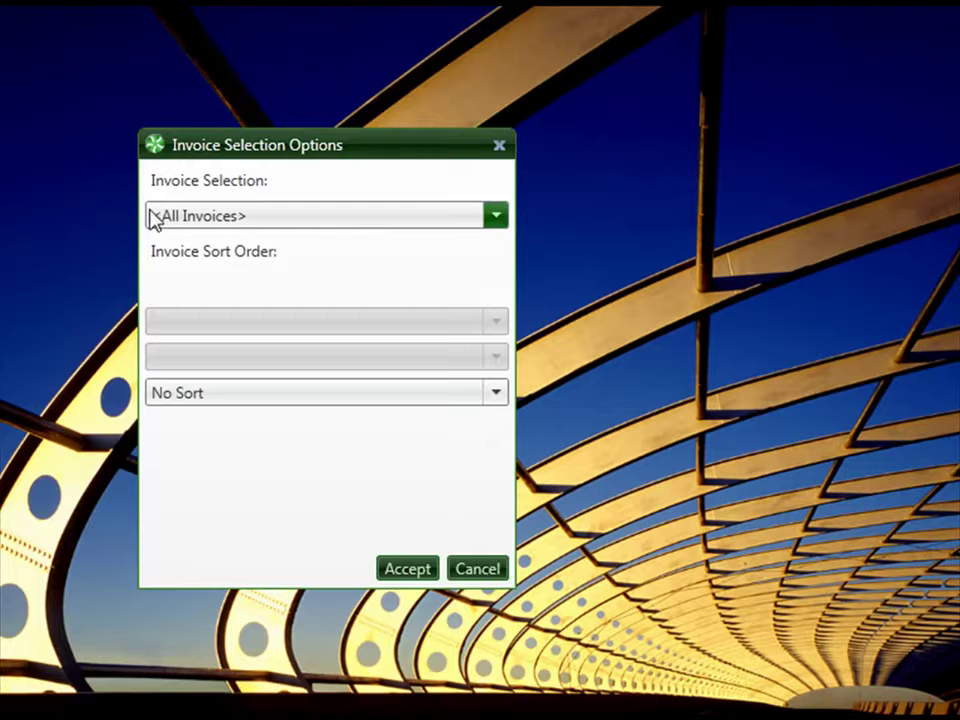
click(495, 218)
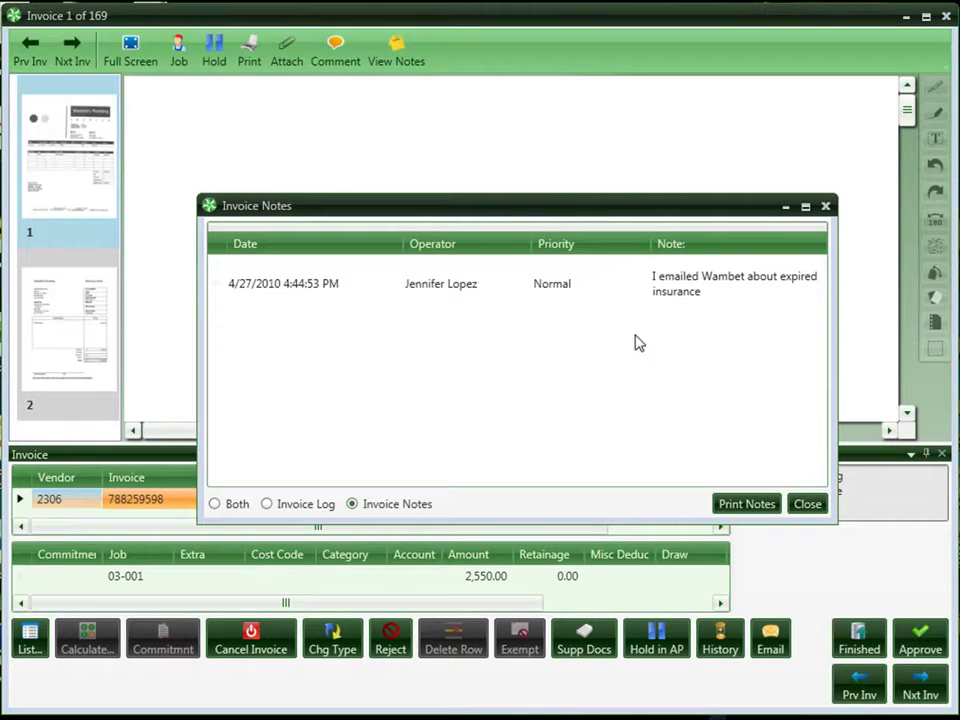
click(622, 290)
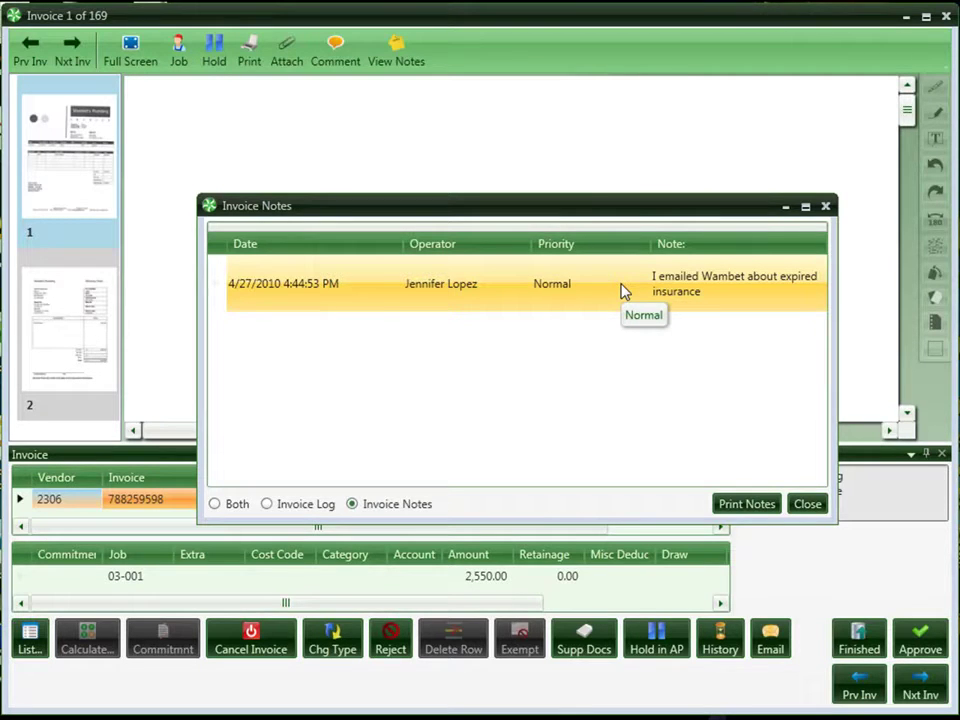
click(807, 503)
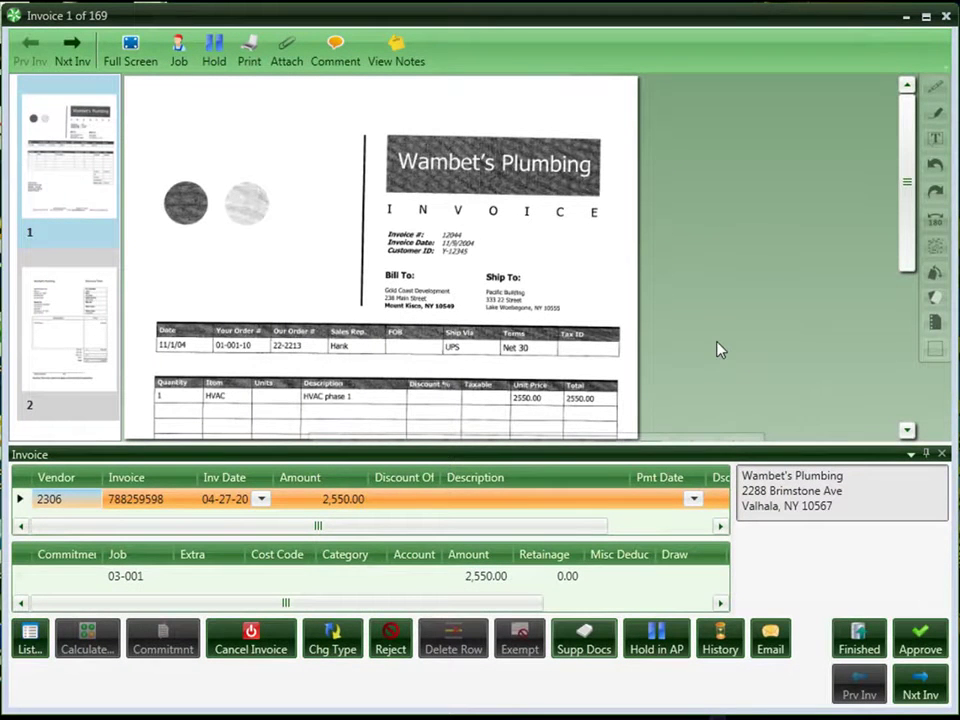
click(44, 333)
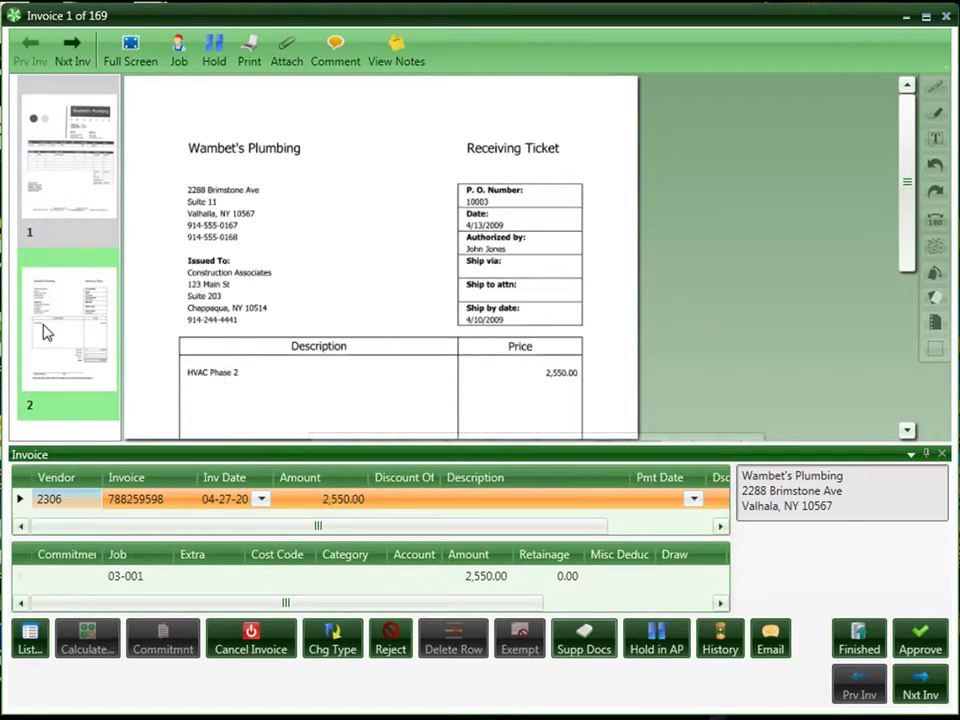
click(58, 186)
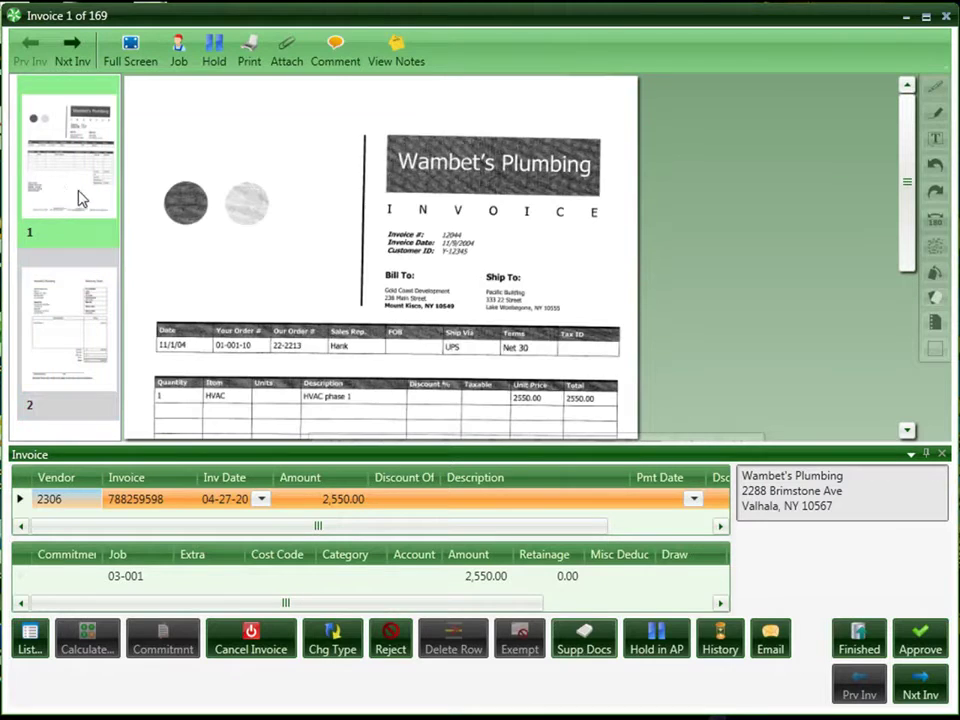
click(583, 645)
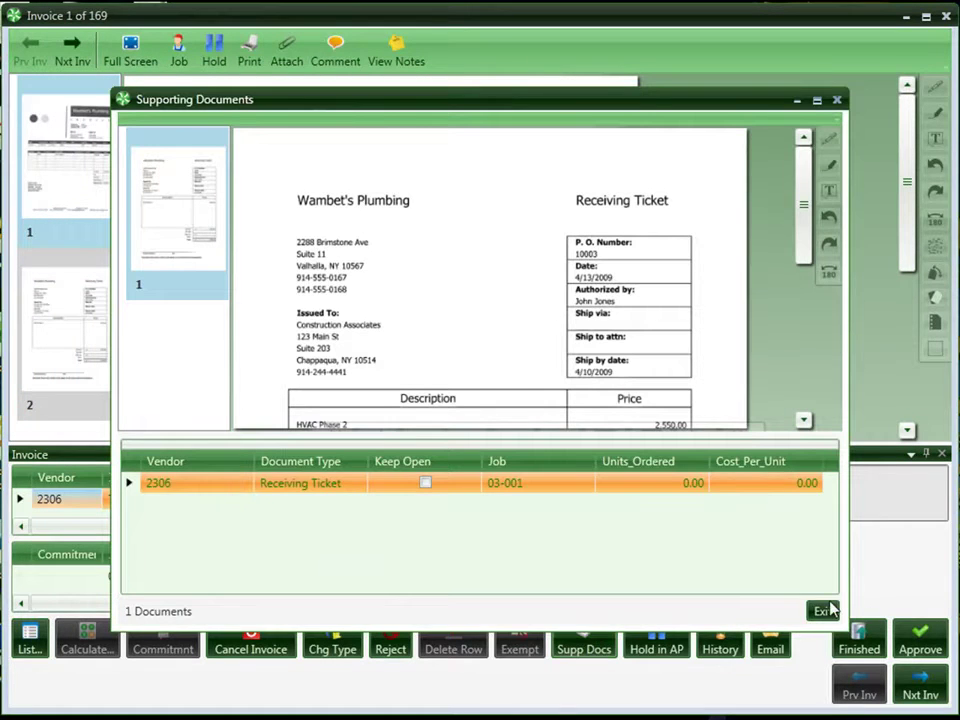
click(826, 611)
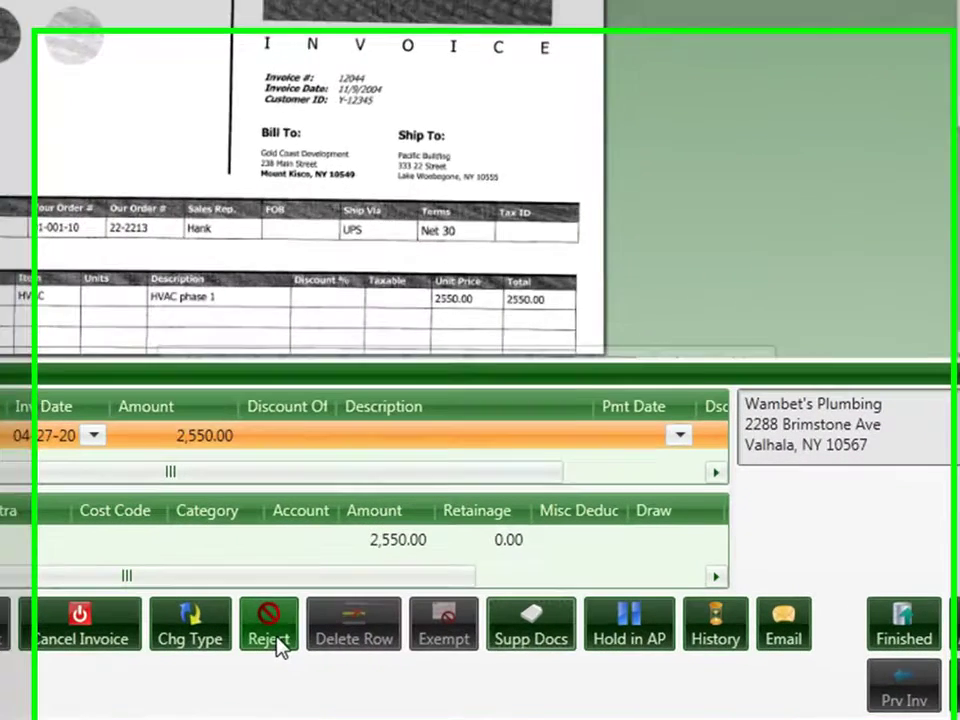
Step: Give the 2,550.00 distribution line cost code 3-470 and category M Material on account 21-5003
click(392, 645)
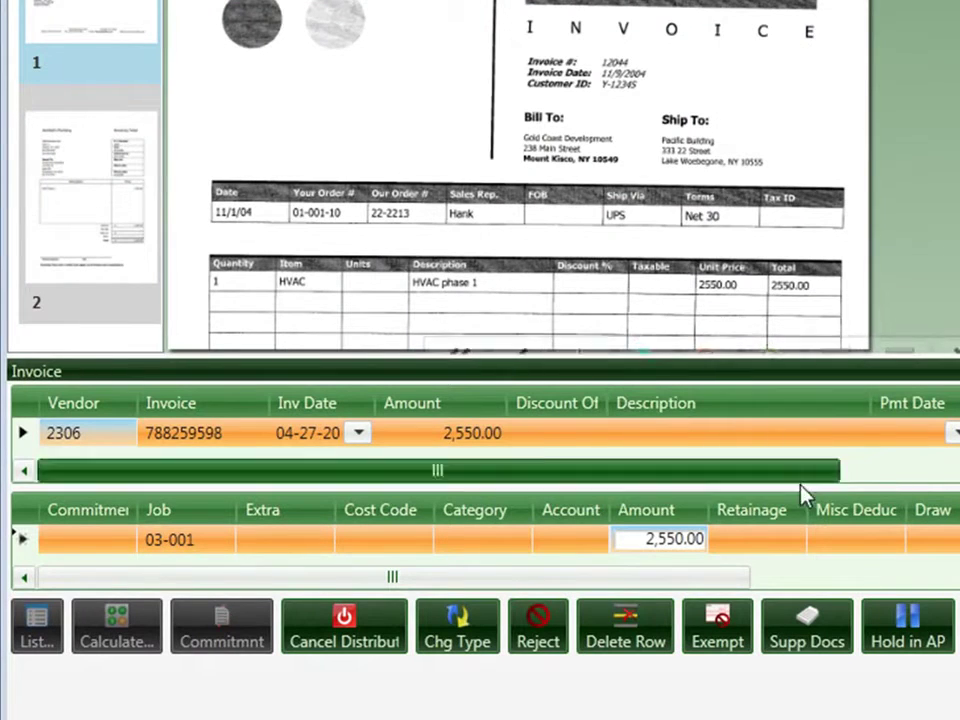
click(382, 550)
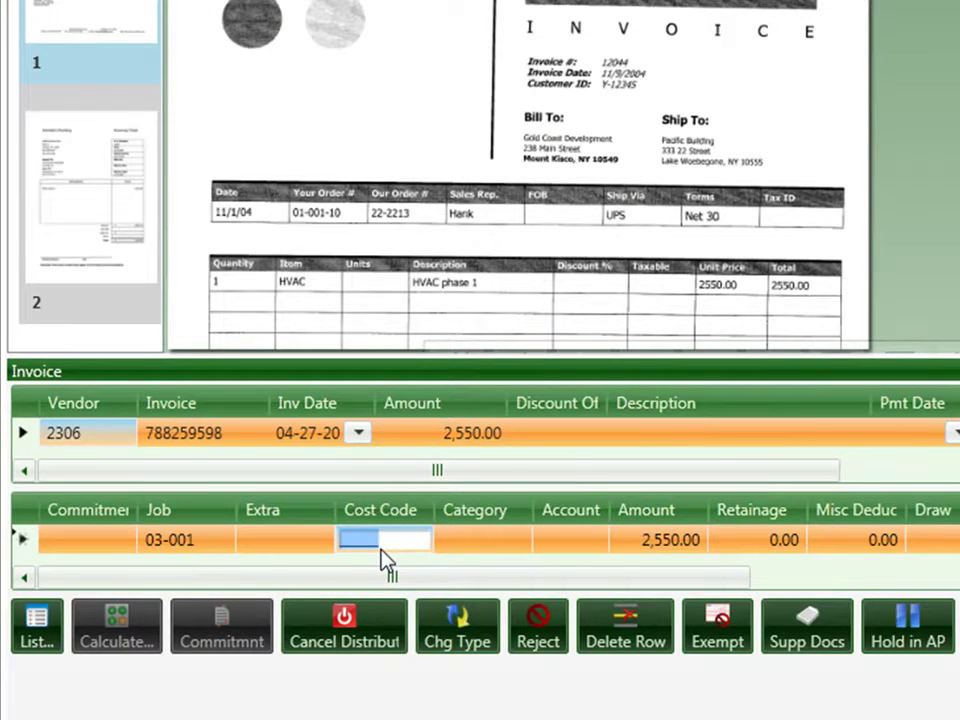
click(30, 640)
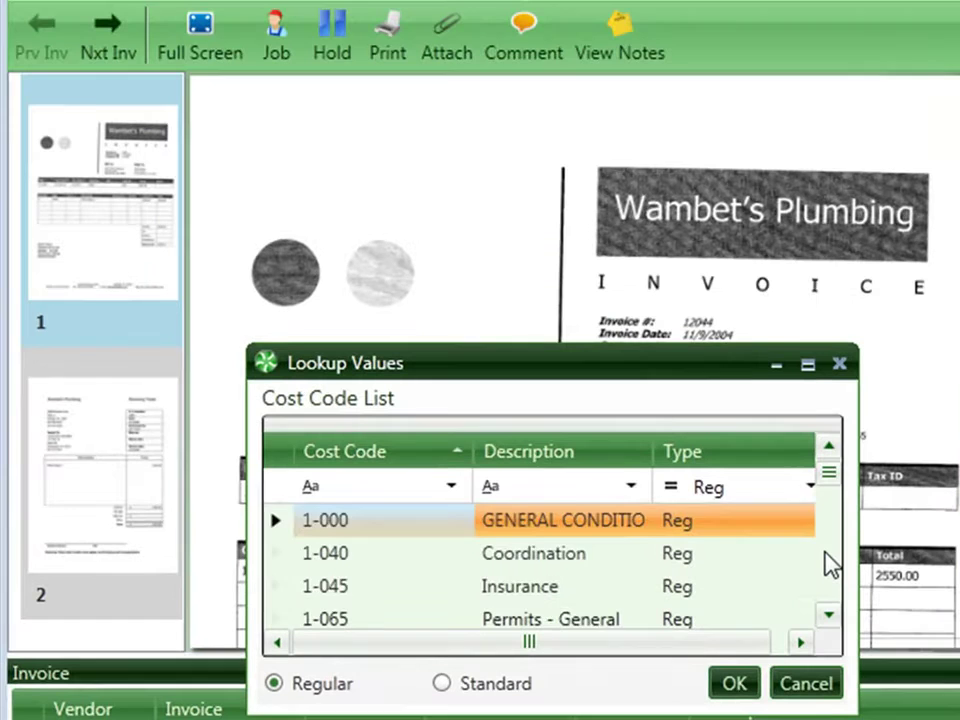
scroll(730, 275, down, 1)
scroll(828, 566, down, 2)
scroll(828, 568, down, 3)
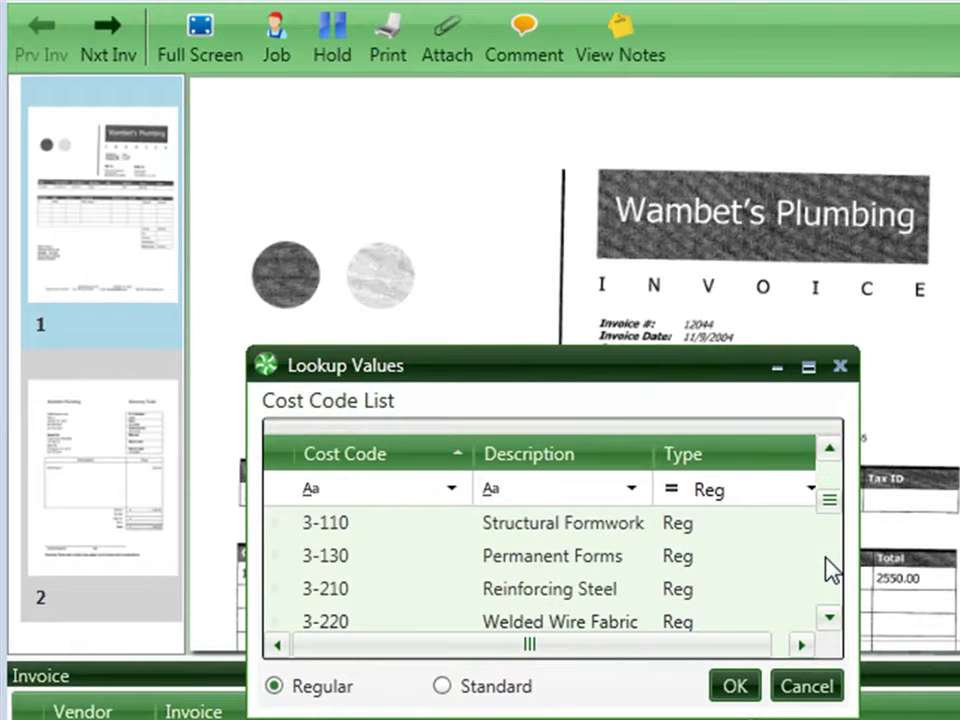
double_click(568, 567)
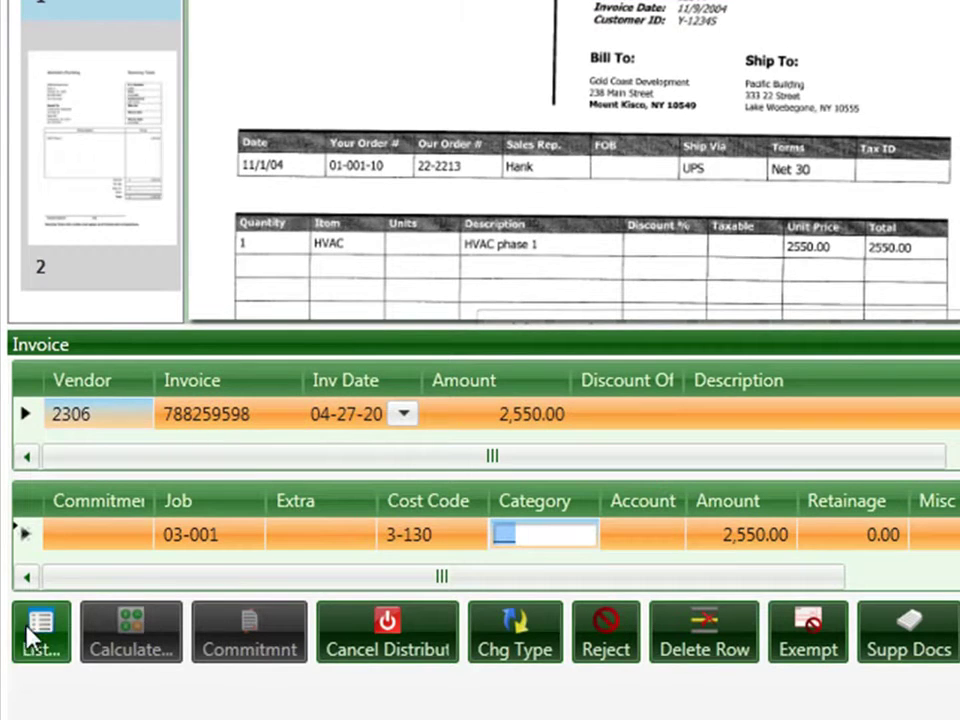
click(27, 628)
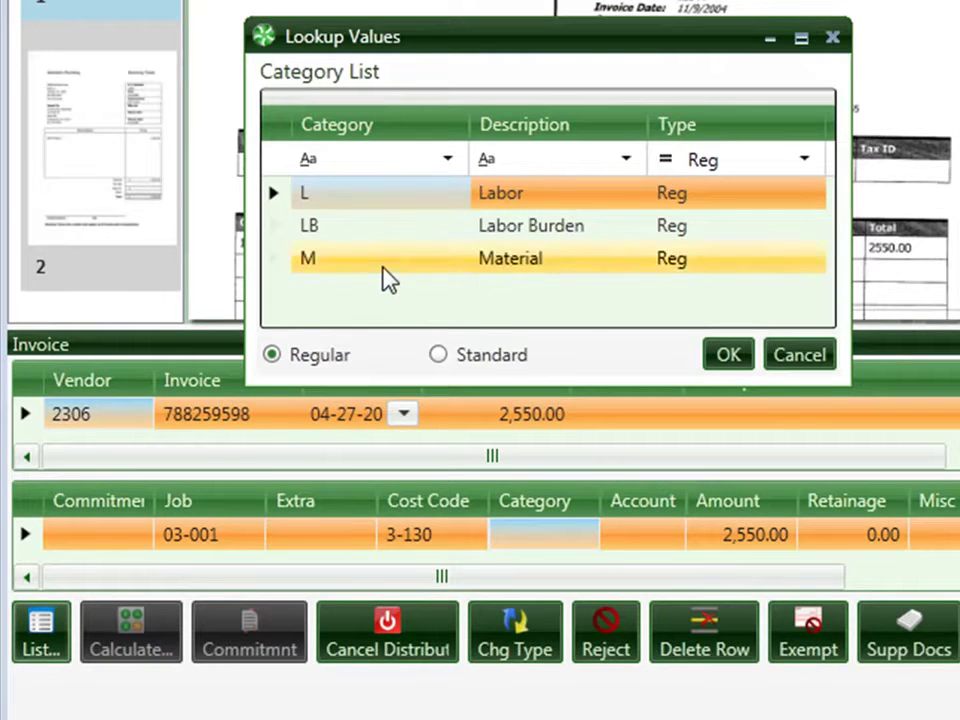
click(387, 262)
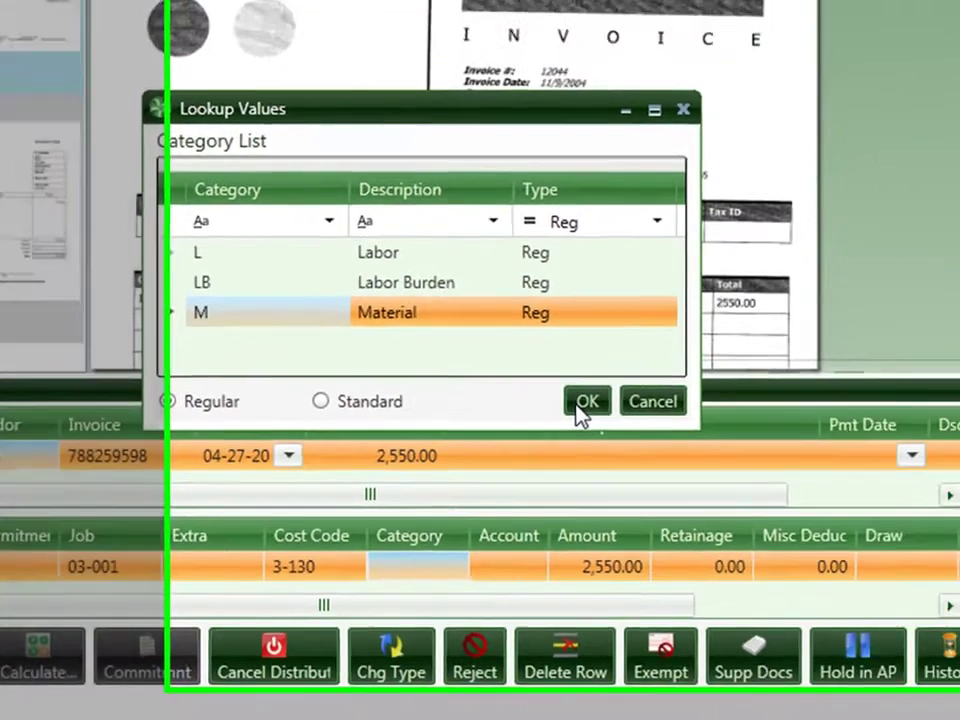
click(584, 402)
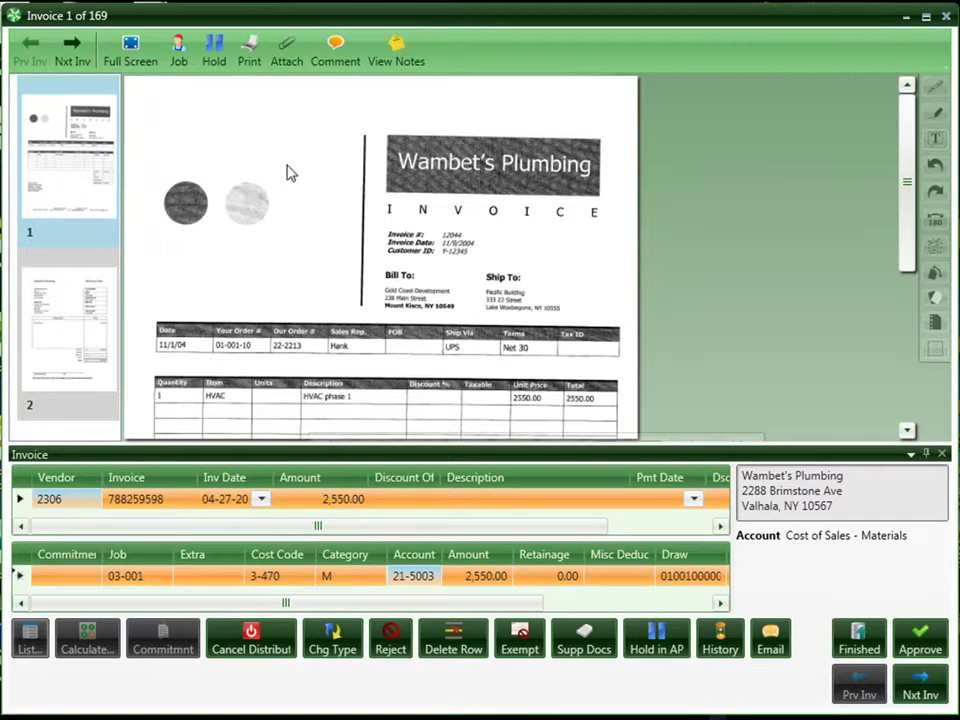
Step: Add a sticky note onto the invoice image
drag(192, 160, 308, 287)
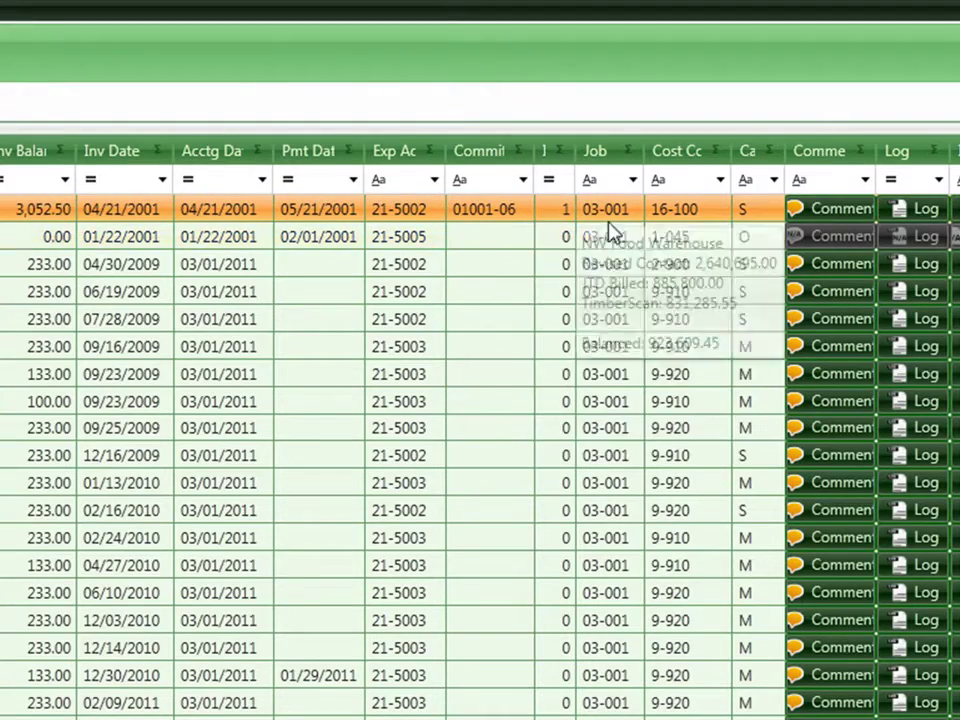
Step: Filter to cost code 10-430, then view invoice 292-292's scanned image and page-2 receiving ticket
click(721, 181)
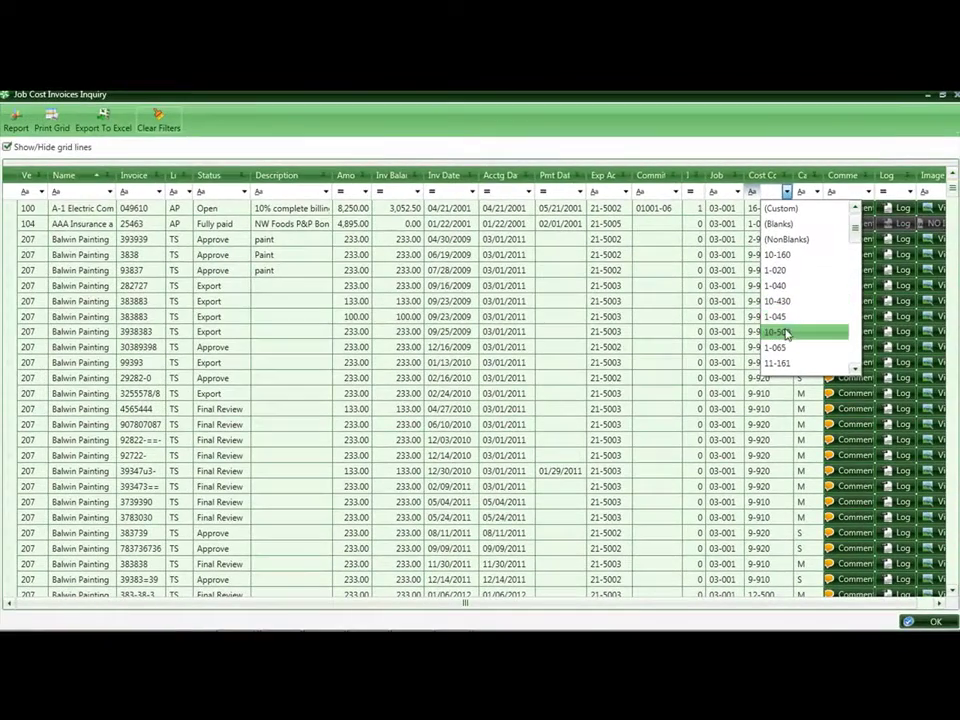
click(785, 301)
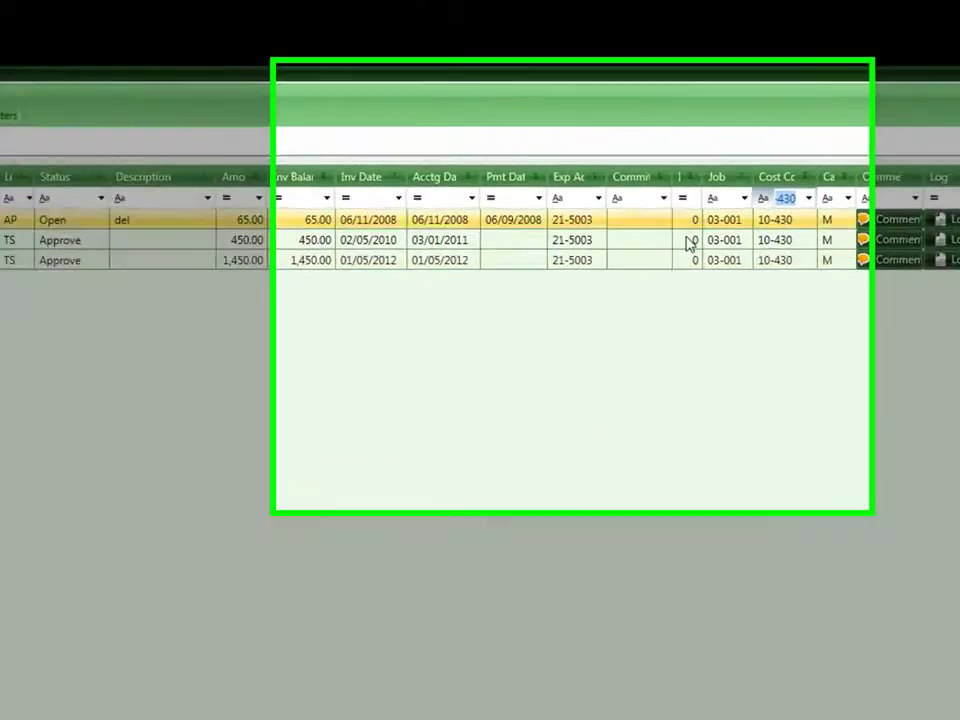
click(688, 243)
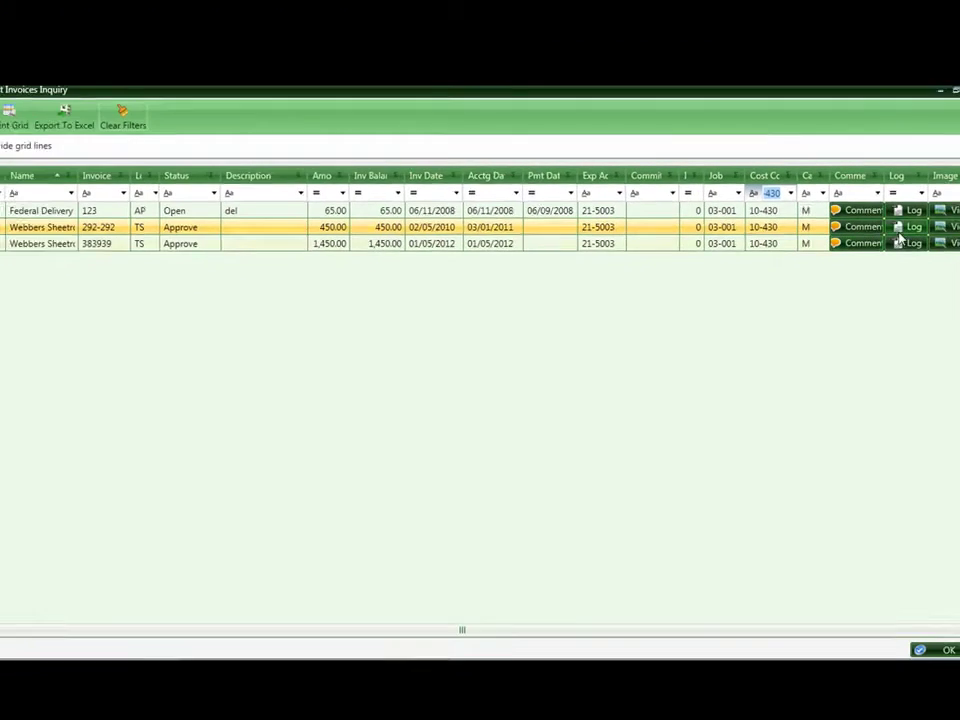
click(945, 224)
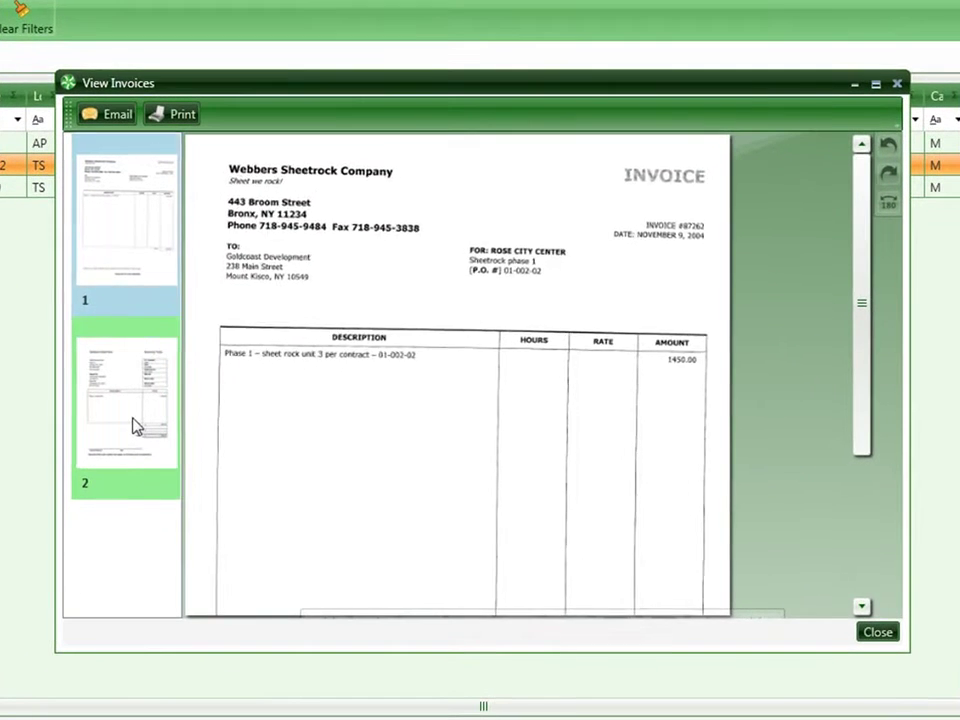
click(179, 417)
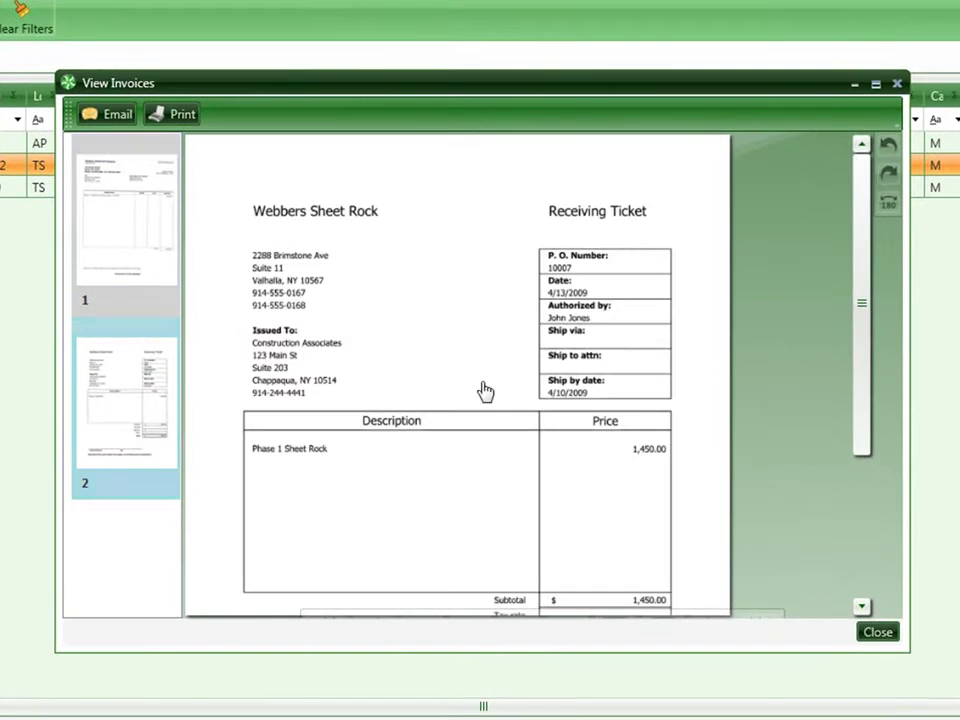
click(898, 86)
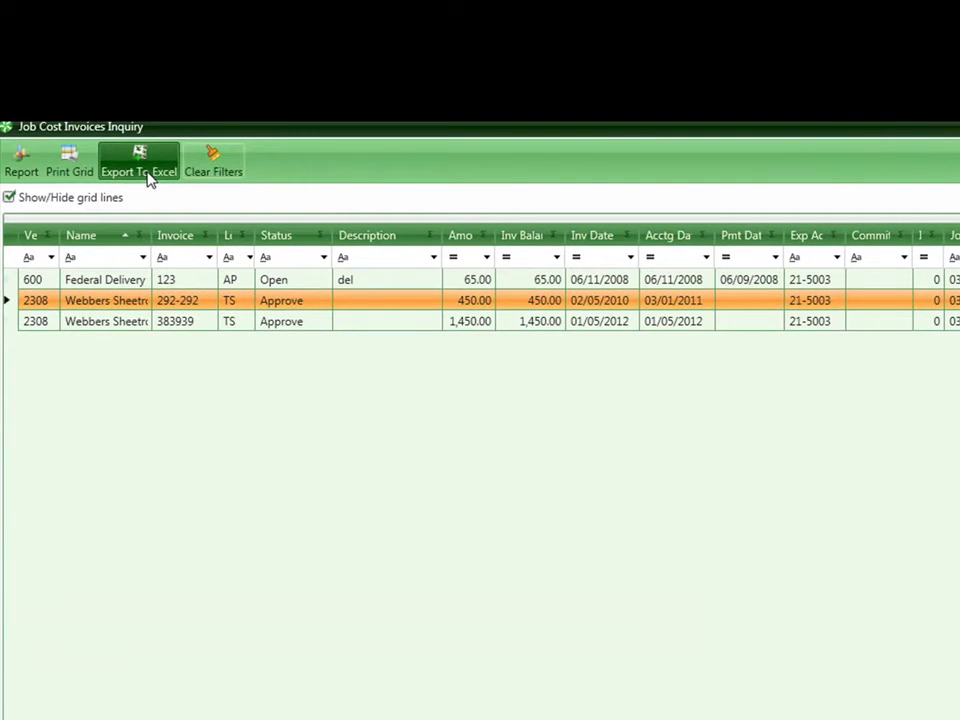
Step: Clear the cost code filter from the Job Cost Invoices Inquiry
click(210, 172)
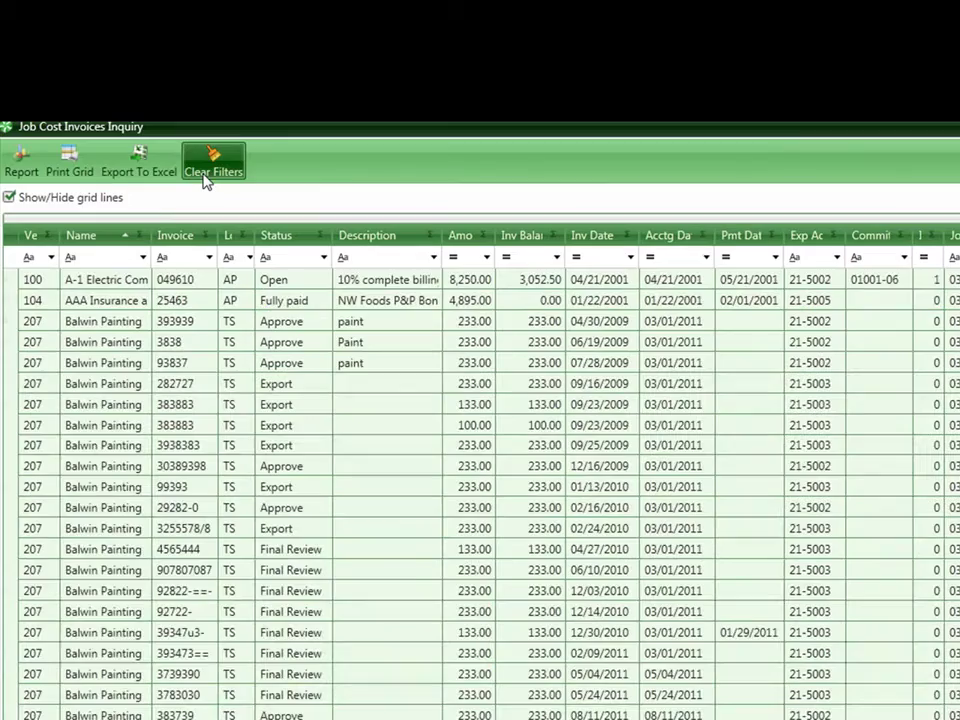